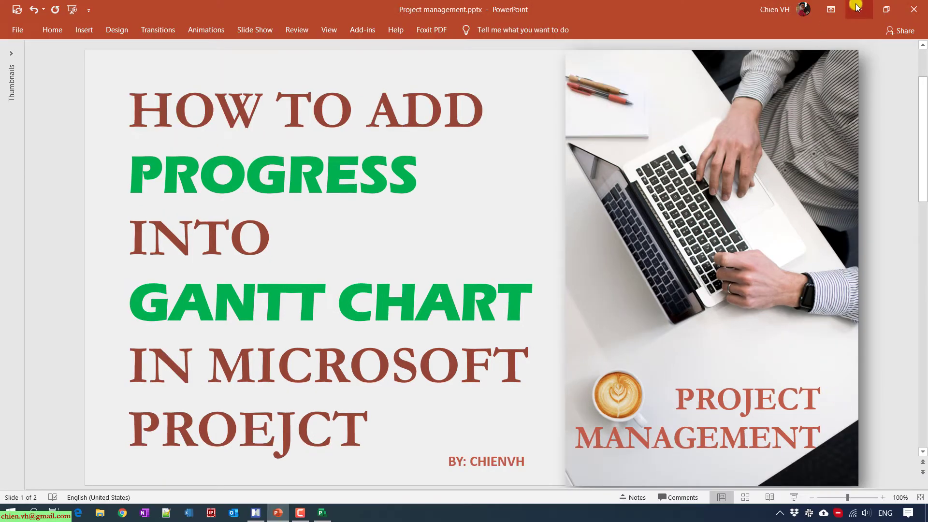
# Exit the PowerPoint slideshow to reveal the Residential Construction schedule in Project
pyautogui.click(859, 8)
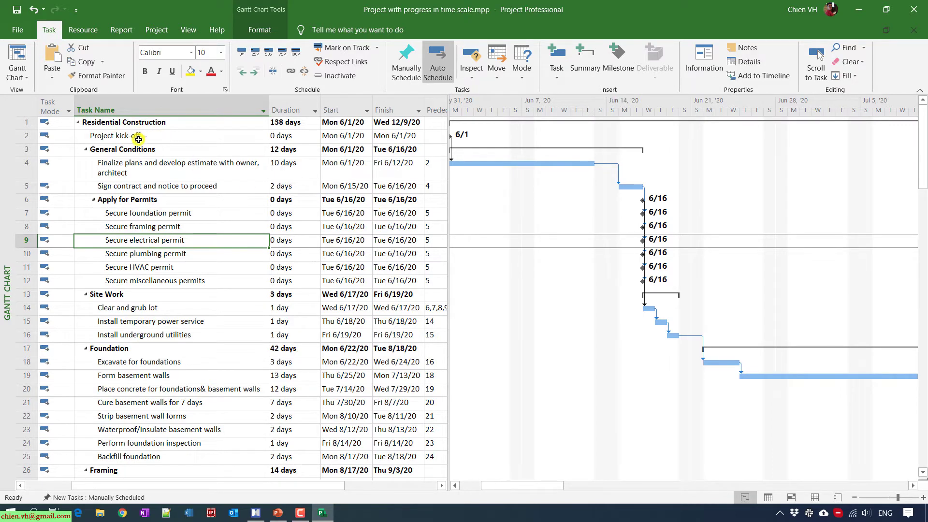
# Scroll the Gantt chart back to the June 1 start and show the View ribbon
pyautogui.moveTo(535, 487)
pyautogui.mouseDown()
pyautogui.moveTo(511, 493)
pyautogui.moveTo(567, 498)
pyautogui.moveTo(527, 494)
pyautogui.mouseUp()
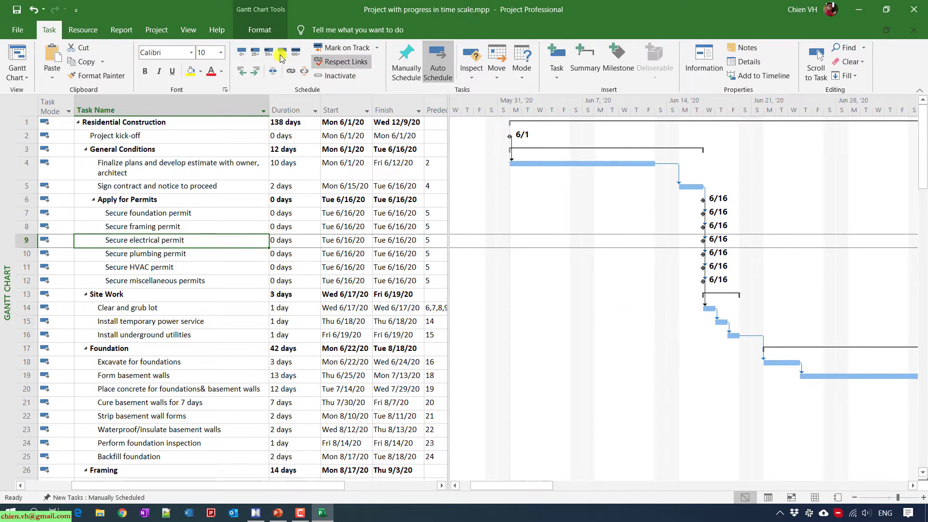
pyautogui.click(188, 31)
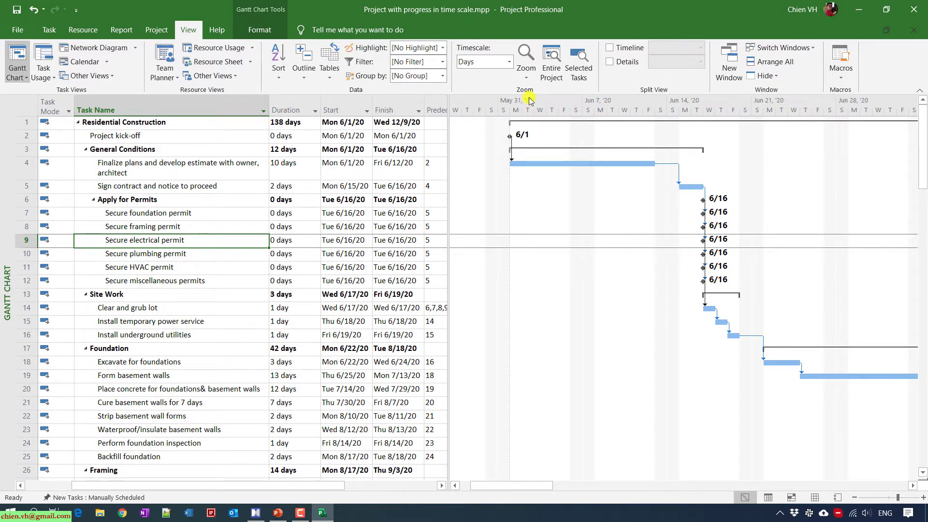
# Try the Weeks, Hours and Quarter Days timescales, then return to Days
pyautogui.click(510, 62)
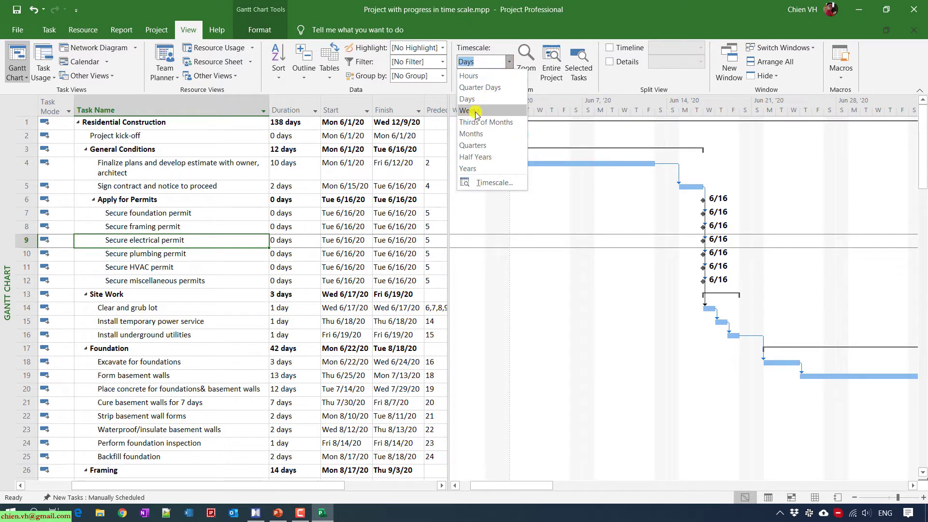
pyautogui.click(476, 112)
pyautogui.click(510, 62)
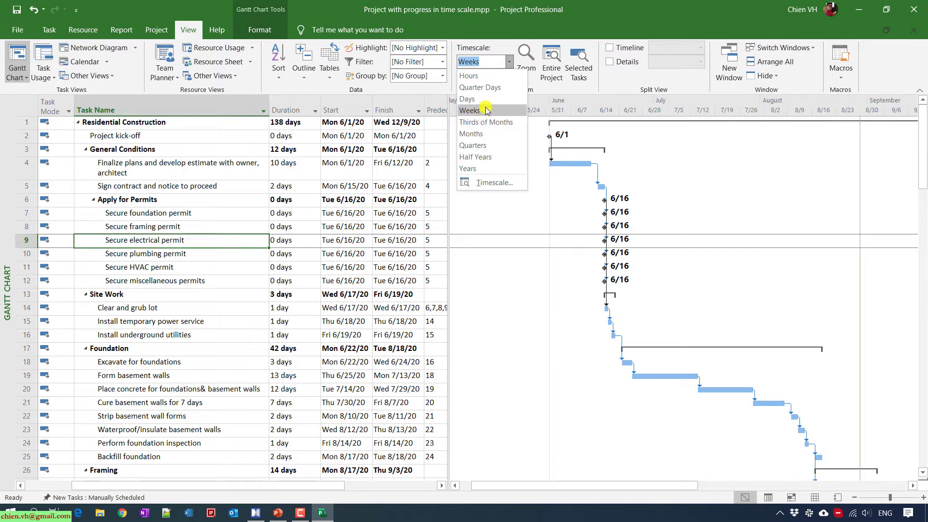
pyautogui.click(472, 76)
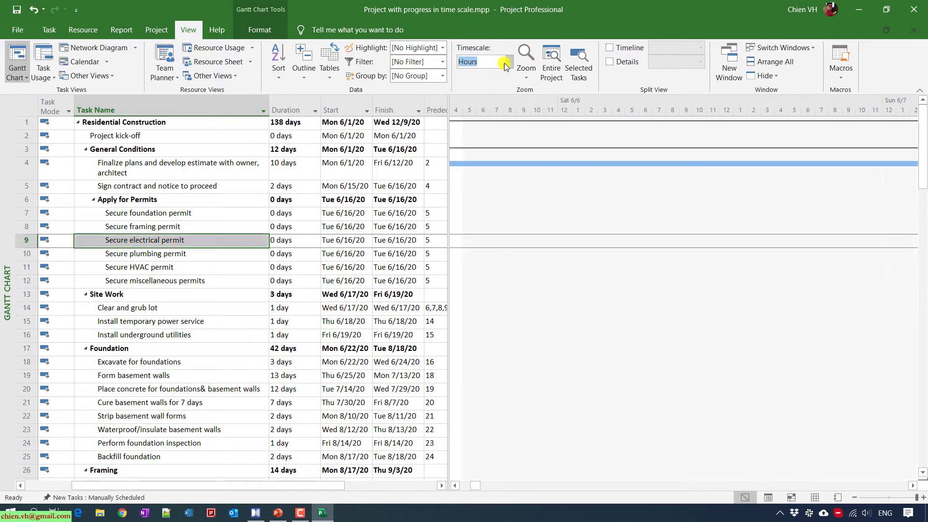
pyautogui.click(507, 62)
pyautogui.click(494, 86)
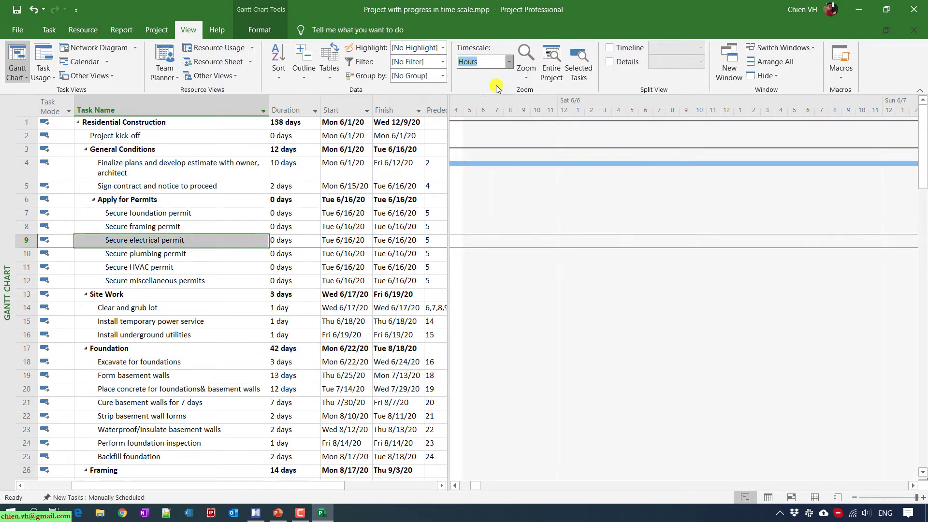
pyautogui.click(510, 61)
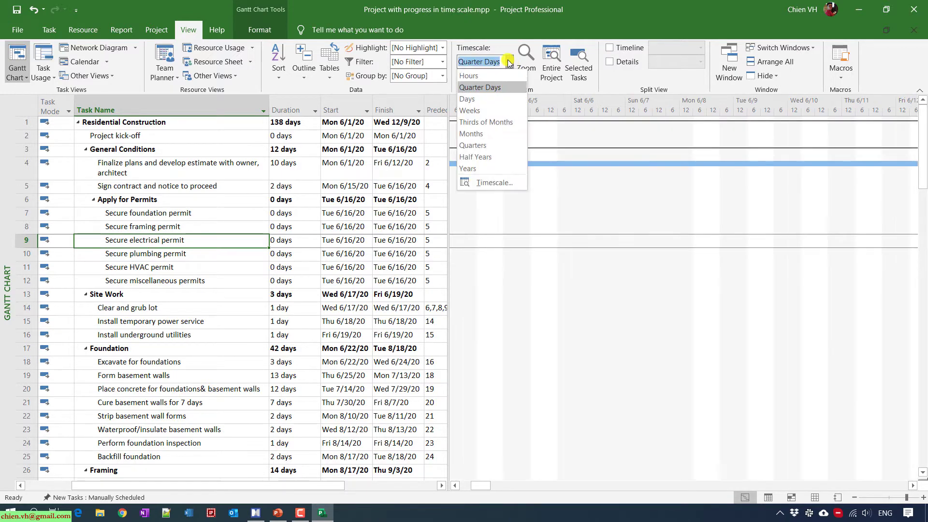
pyautogui.click(481, 100)
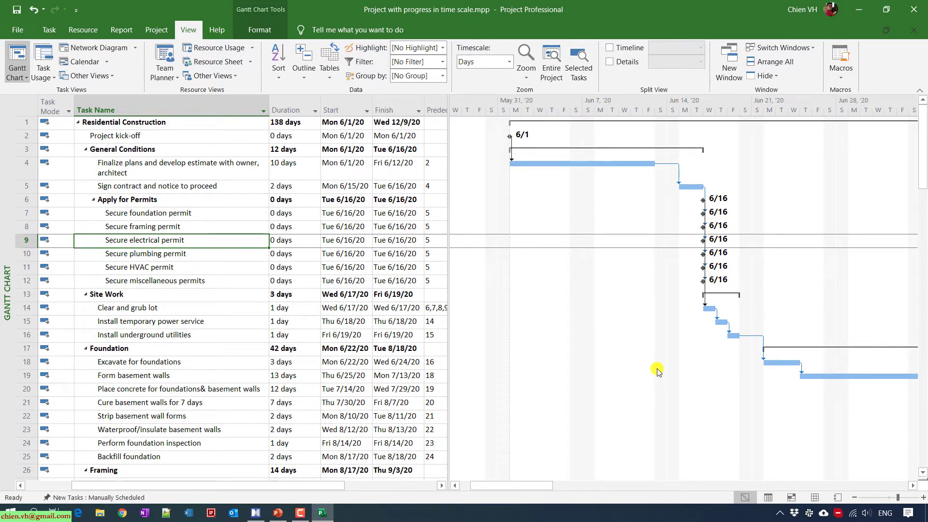
# Zoom the timeline to [3] Days so June through August 2020 fits on screen
pyautogui.click(863, 499)
pyautogui.click(863, 500)
pyautogui.click(862, 499)
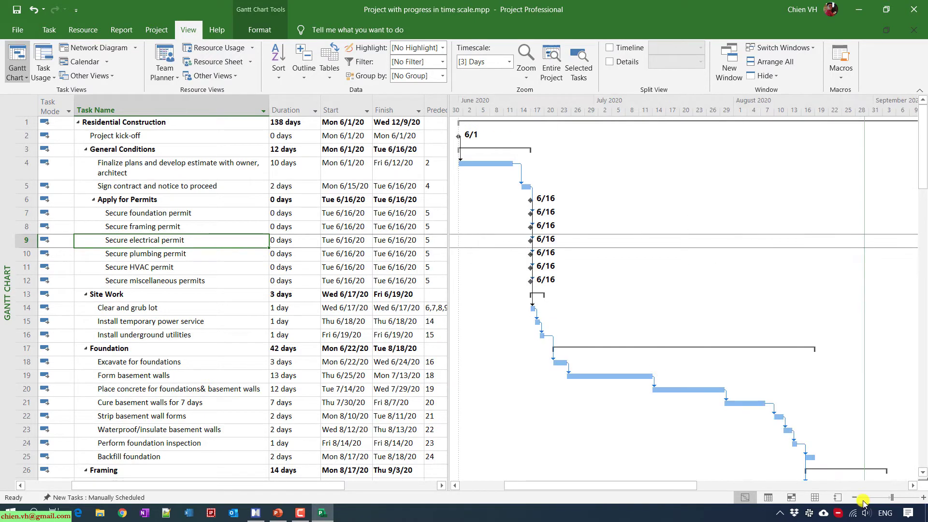
pyautogui.click(924, 498)
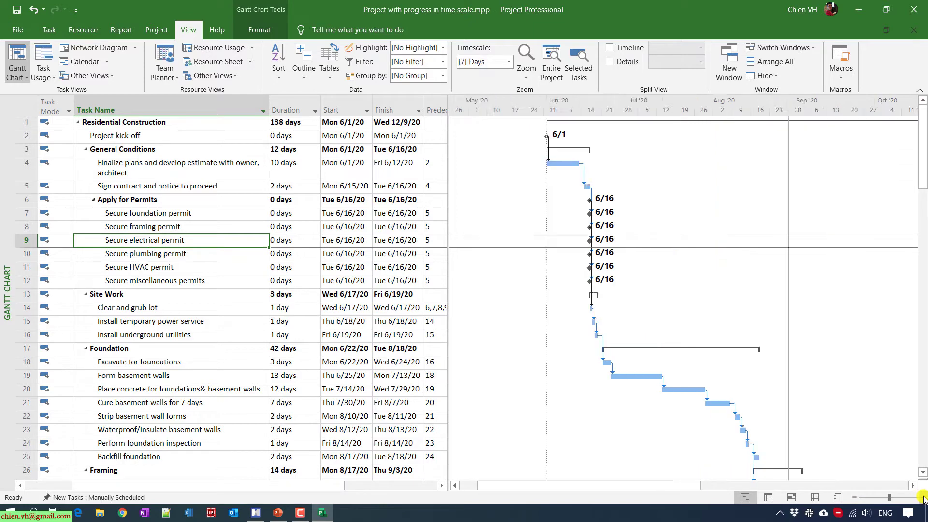
pyautogui.keyDown('ctrl'); pyautogui.scroll(-2, 719, 379); pyautogui.keyUp('ctrl')
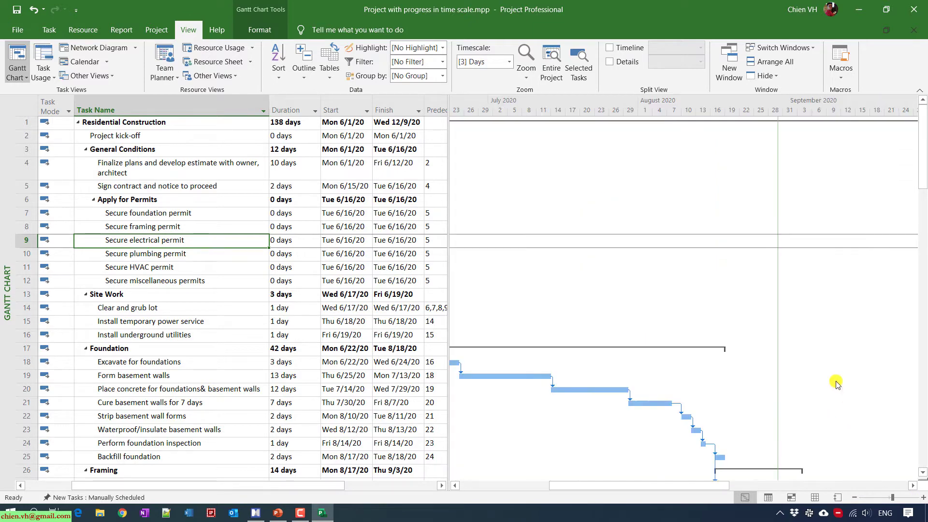
# Insert the % Complete field as a new column at the end of the task table
pyautogui.moveTo(684, 486); pyautogui.dragTo(631, 486)
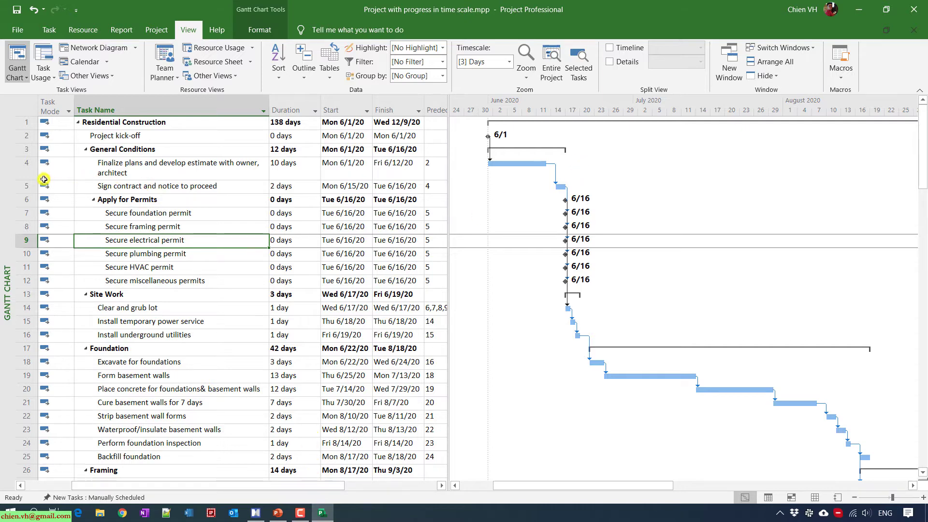
pyautogui.click(24, 169)
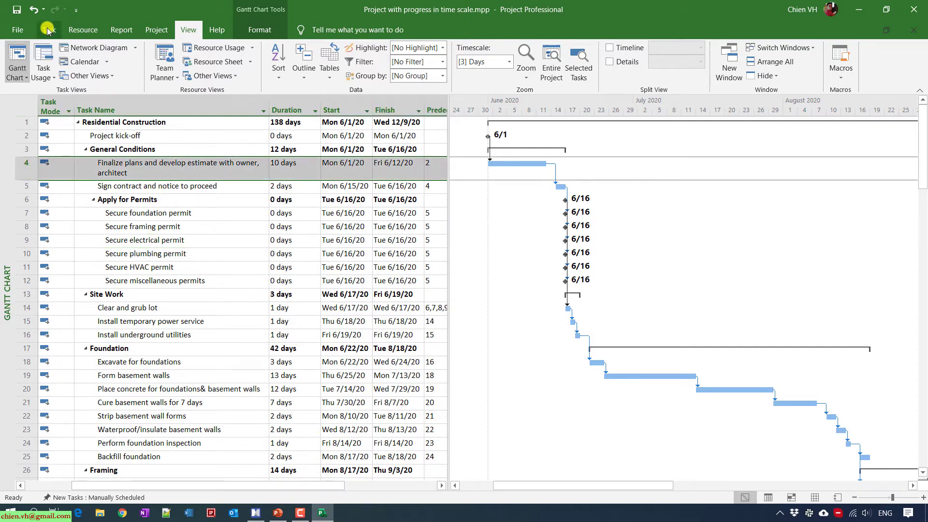
pyautogui.moveTo(296, 486); pyautogui.dragTo(416, 481)
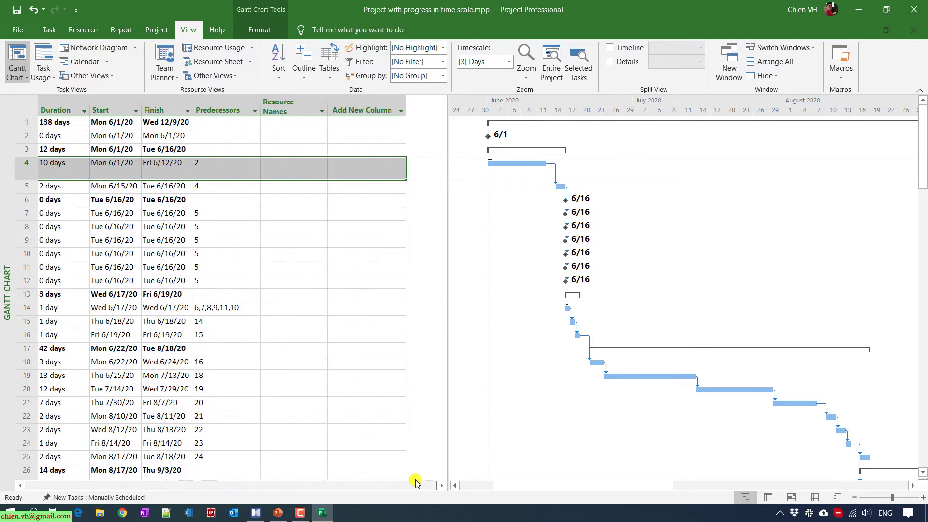
pyautogui.click(402, 110)
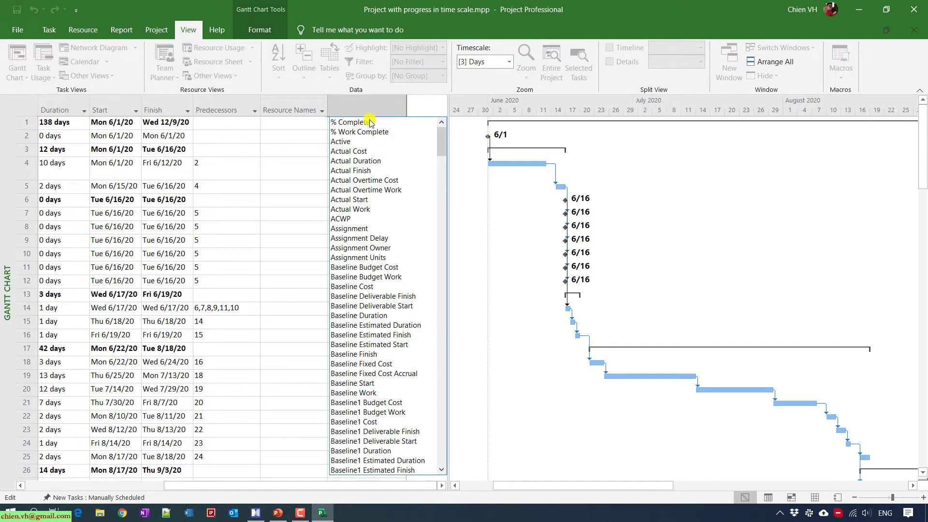
pyautogui.click(351, 124)
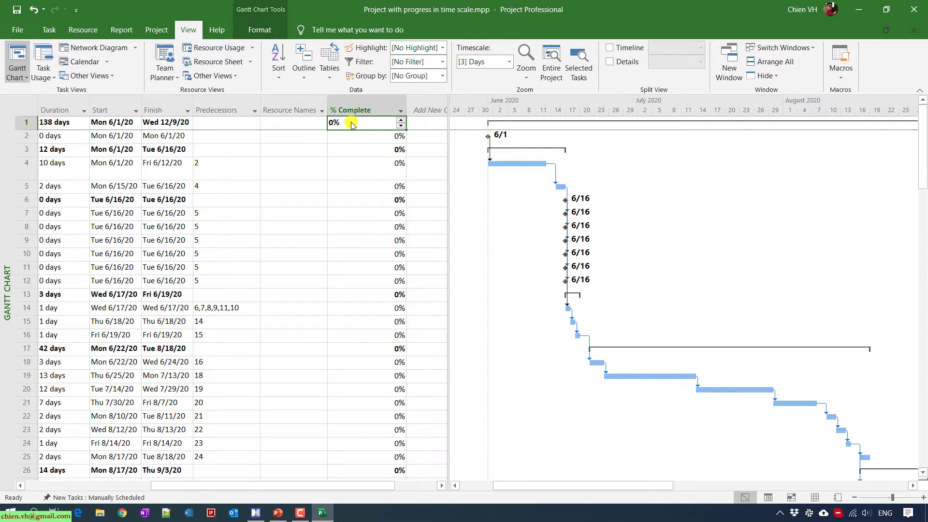
pyautogui.moveTo(321, 485); pyautogui.dragTo(173, 480)
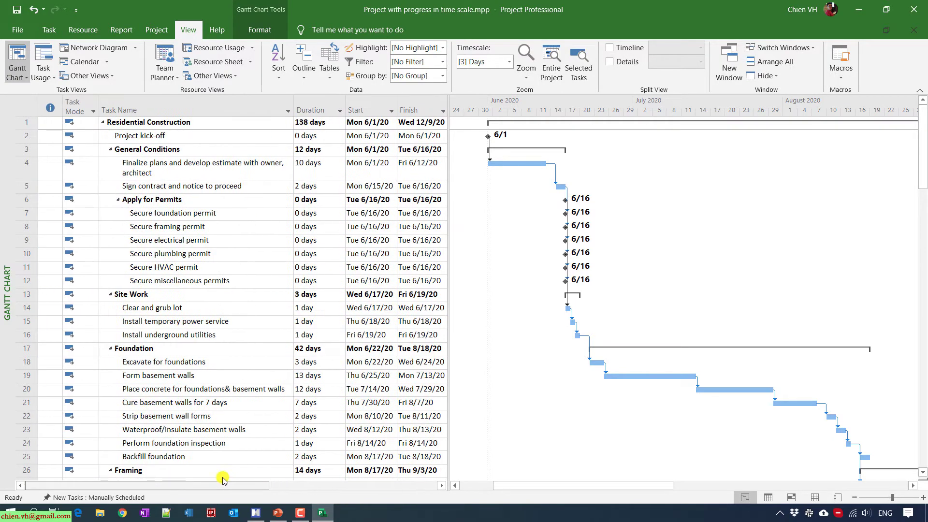
# Mark Project kick-off and the plans-and-estimate task 100% complete
pyautogui.click(52, 32)
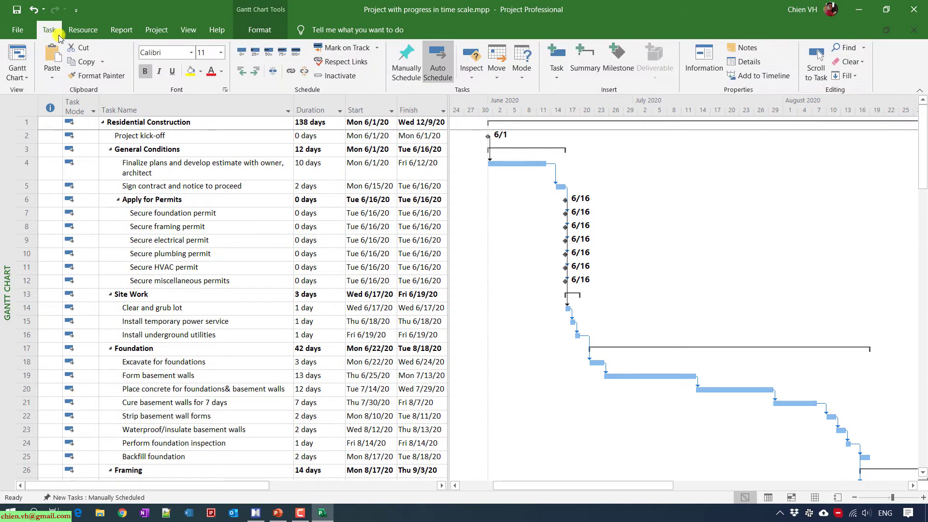
pyautogui.click(25, 137)
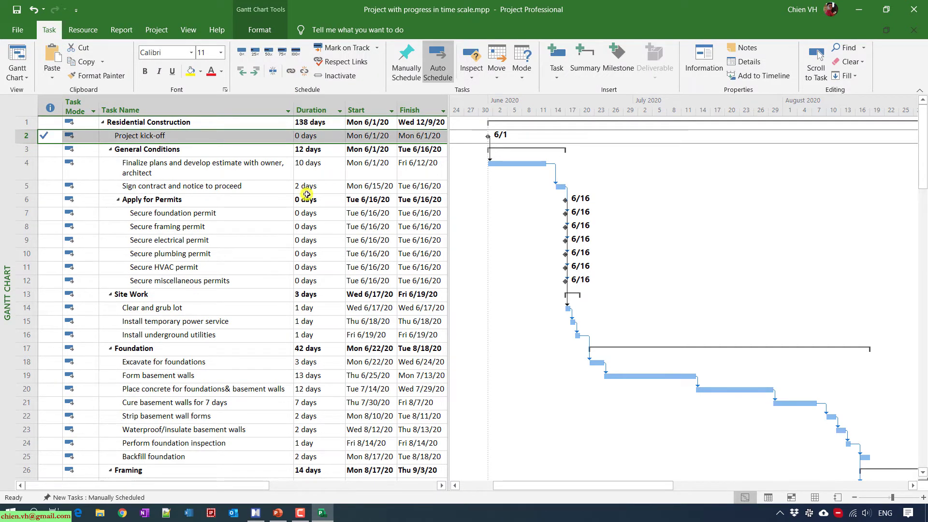
pyautogui.click(27, 167)
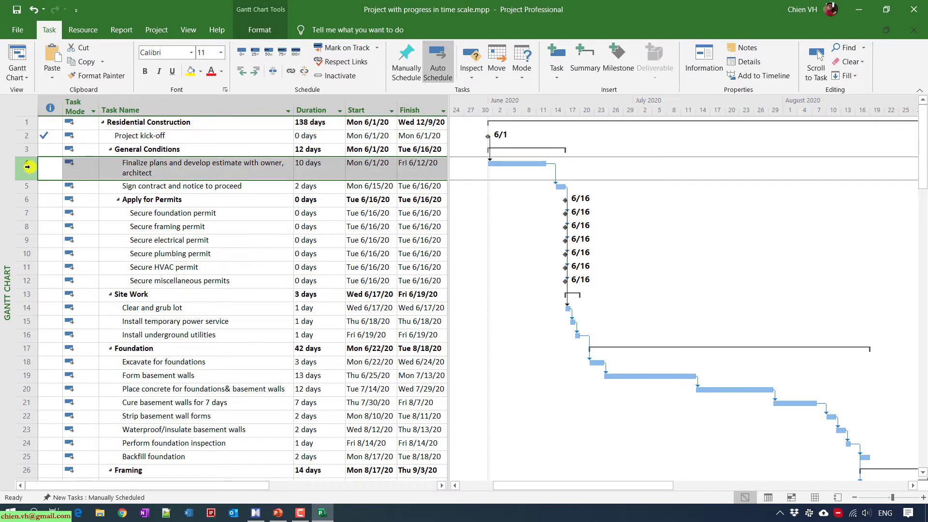
pyautogui.click(296, 52)
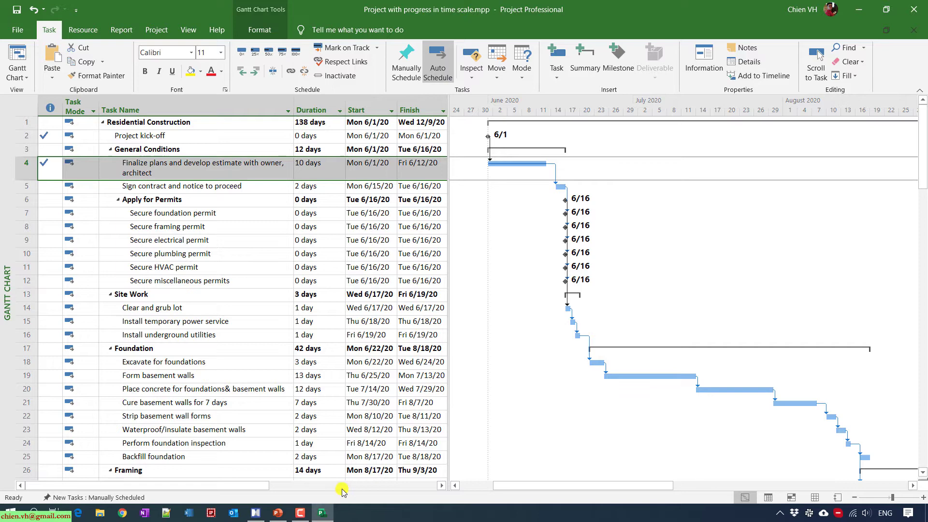
pyautogui.moveTo(249, 486); pyautogui.dragTo(411, 488)
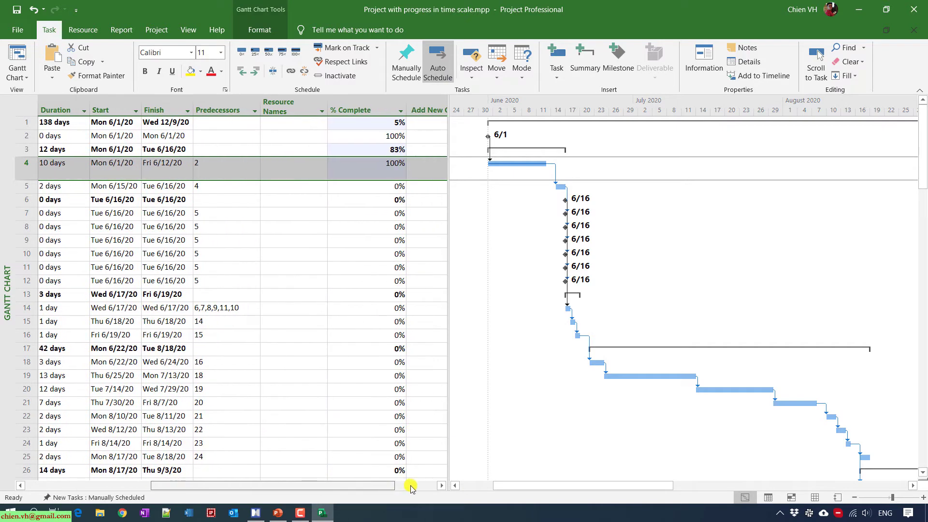
# Confirm both tasks show 100% and shrink the task table to widen the chart
pyautogui.click(387, 134)
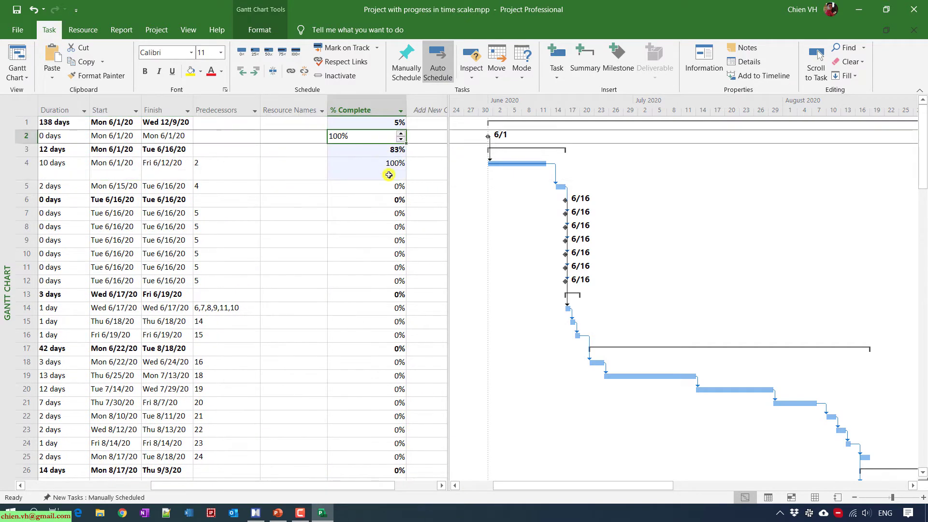
pyautogui.click(385, 167)
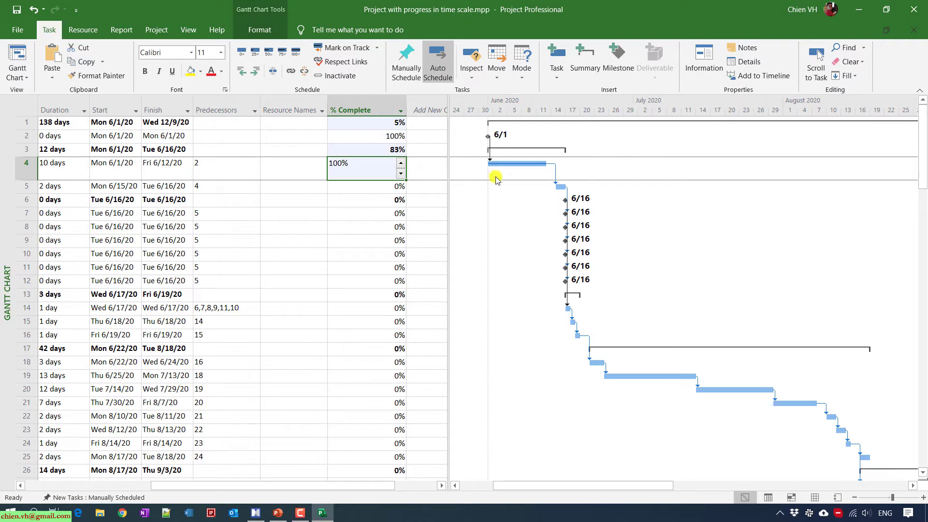
pyautogui.moveTo(445, 134); pyautogui.dragTo(232, 174)
pyautogui.moveTo(514, 489); pyautogui.dragTo(499, 488)
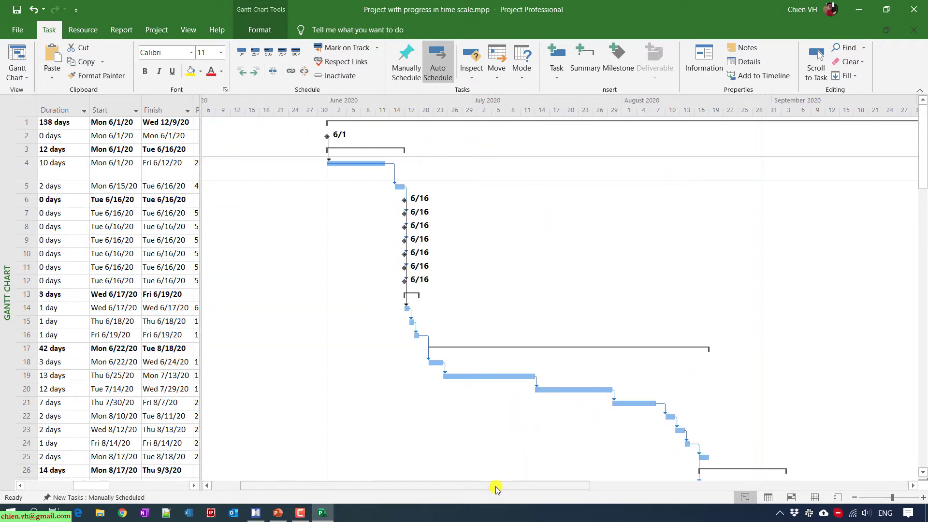
# Open Bar Styles and show the Text settings for the Task bar style
pyautogui.rightClick(530, 213)
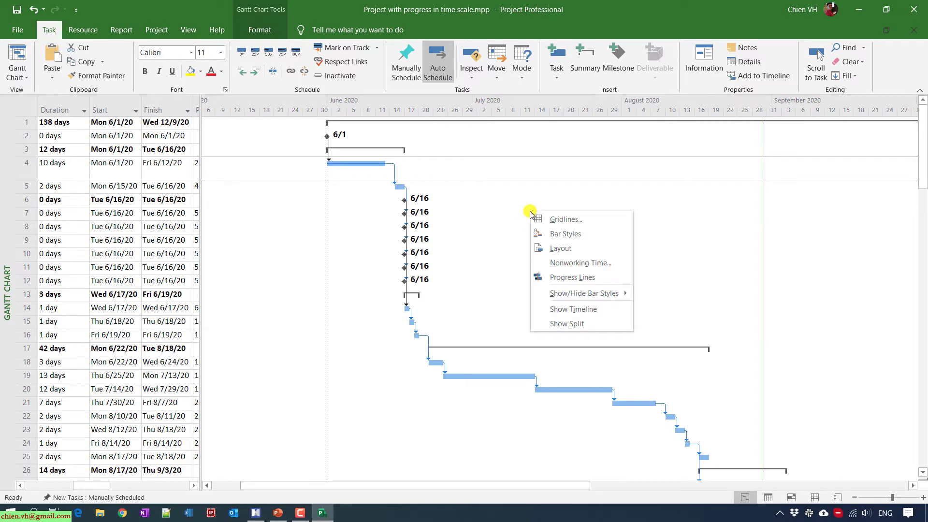
pyautogui.click(574, 236)
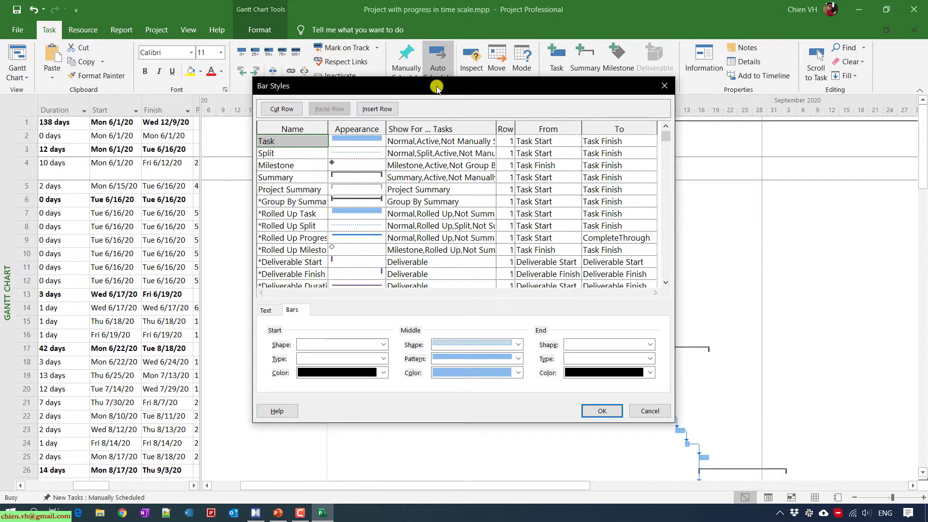
pyautogui.moveTo(435, 83); pyautogui.dragTo(476, 113)
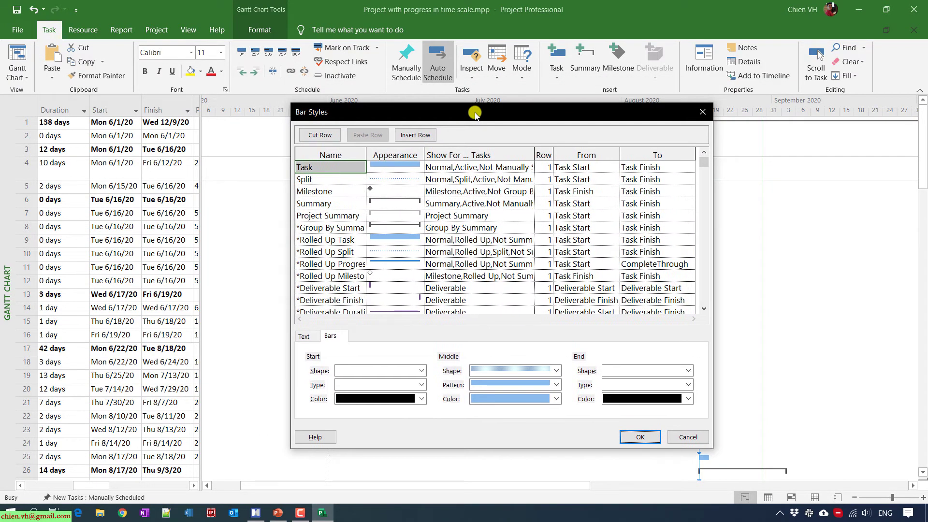
pyautogui.click(327, 166)
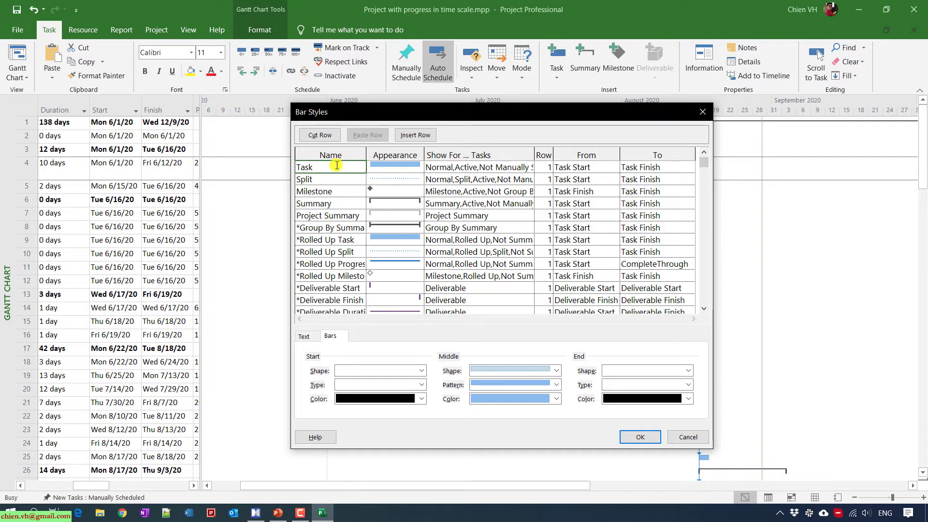
pyautogui.click(305, 337)
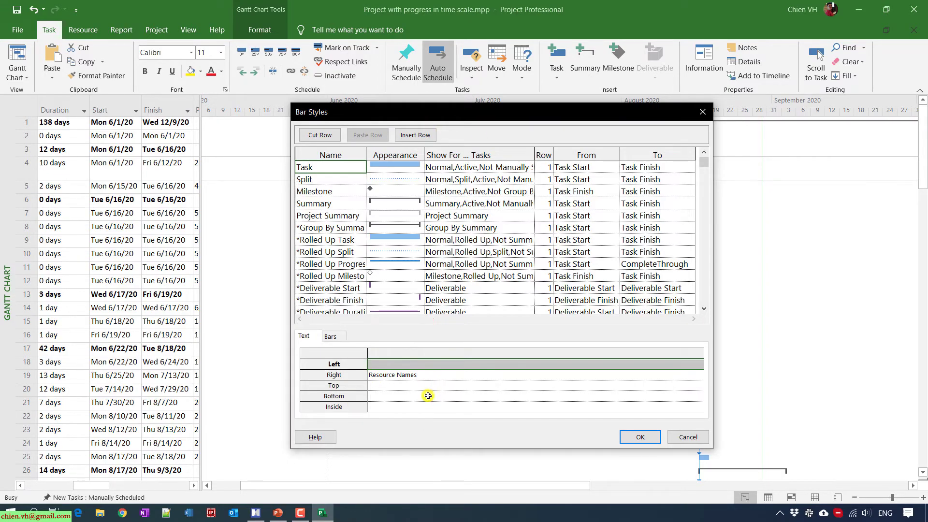
pyautogui.moveTo(438, 112); pyautogui.dragTo(593, 103)
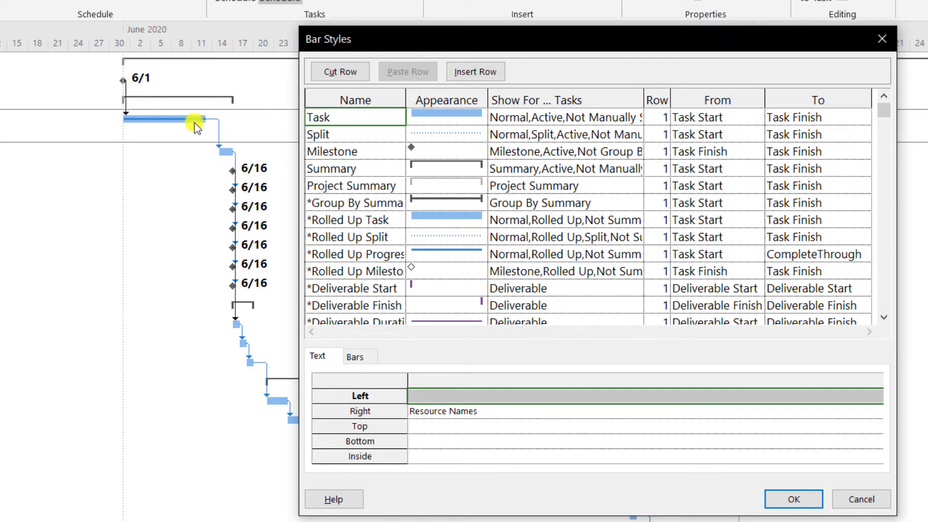
# Set the Task bar text to Name on the right and % Complete on the left
pyautogui.click(462, 410)
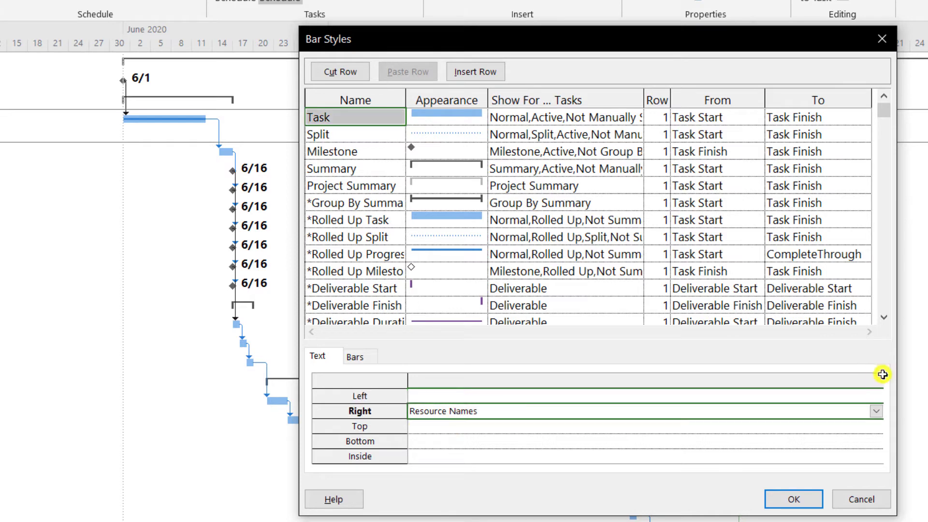
pyautogui.click(876, 411)
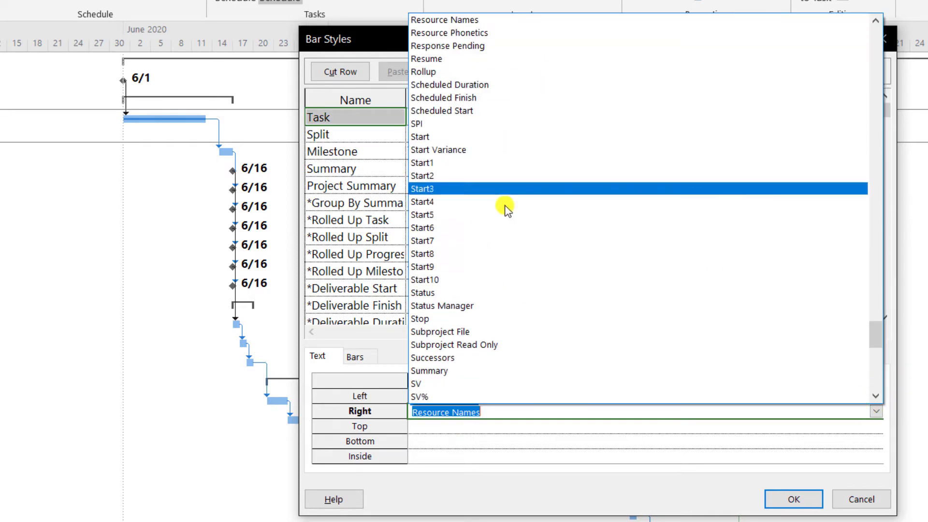
pyautogui.write('Name')
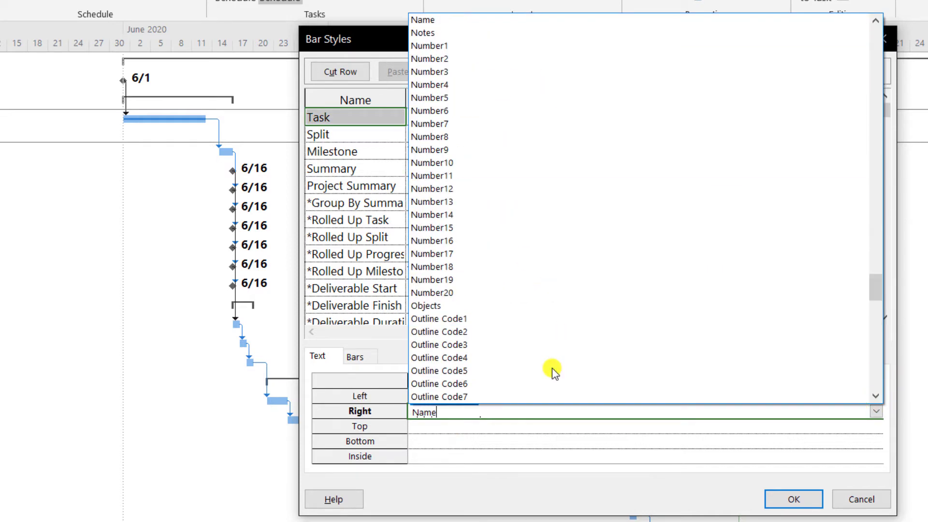
pyautogui.click(450, 22)
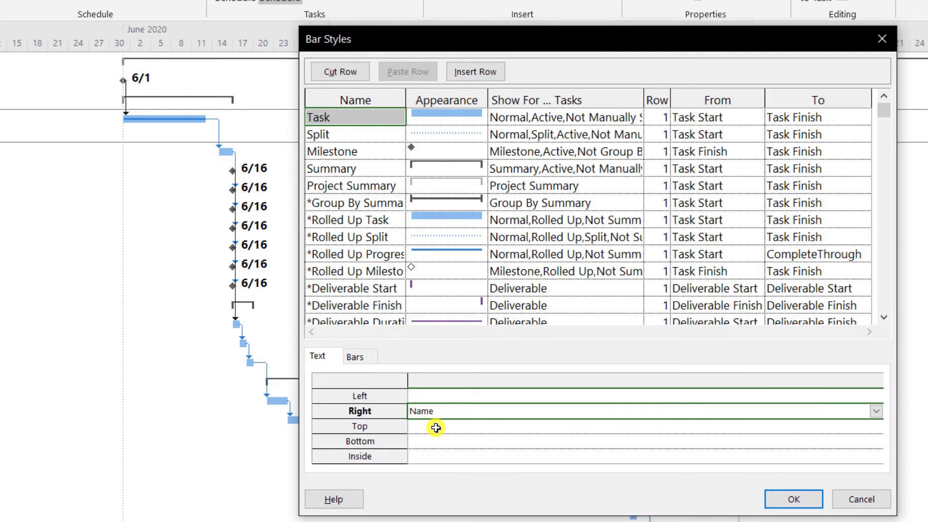
pyautogui.click(437, 396)
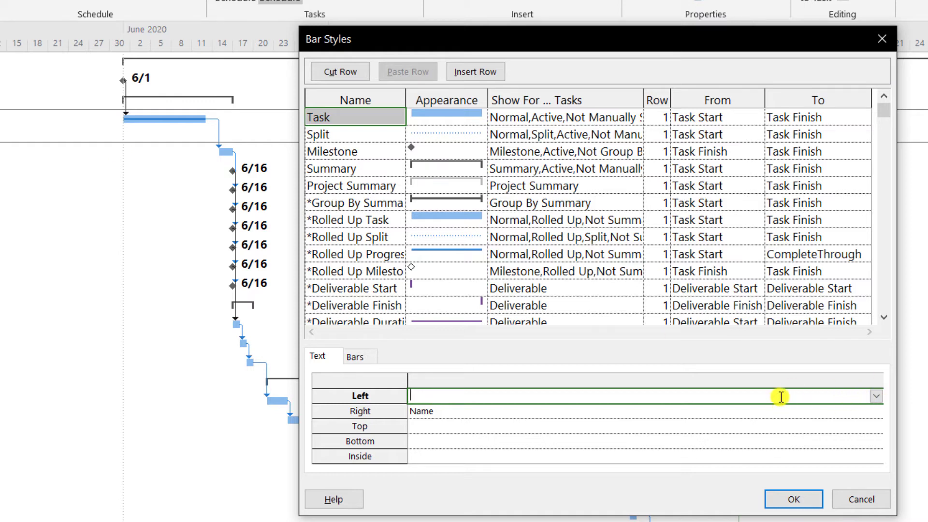
pyautogui.click(876, 396)
pyautogui.click(478, 7)
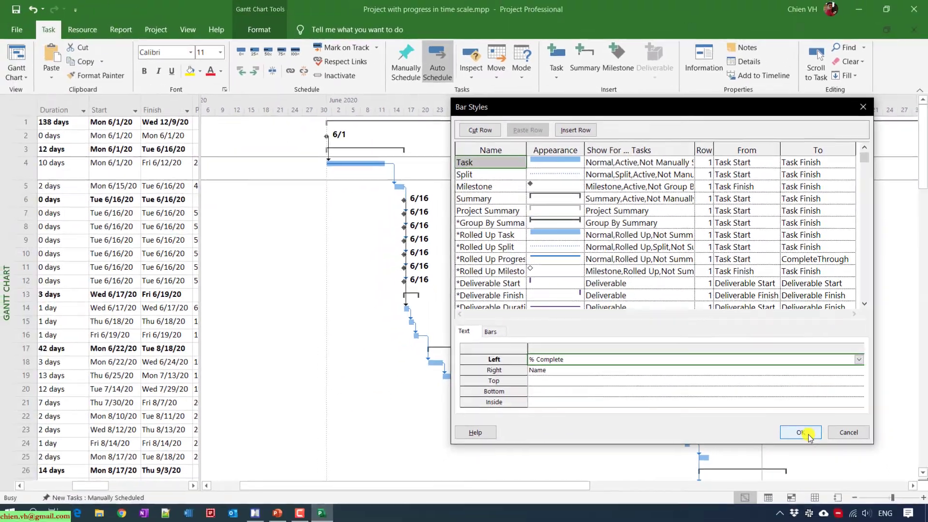
# Apply the new bar labels and narrow the task table so the Gantt chart is wider
pyautogui.click(805, 500)
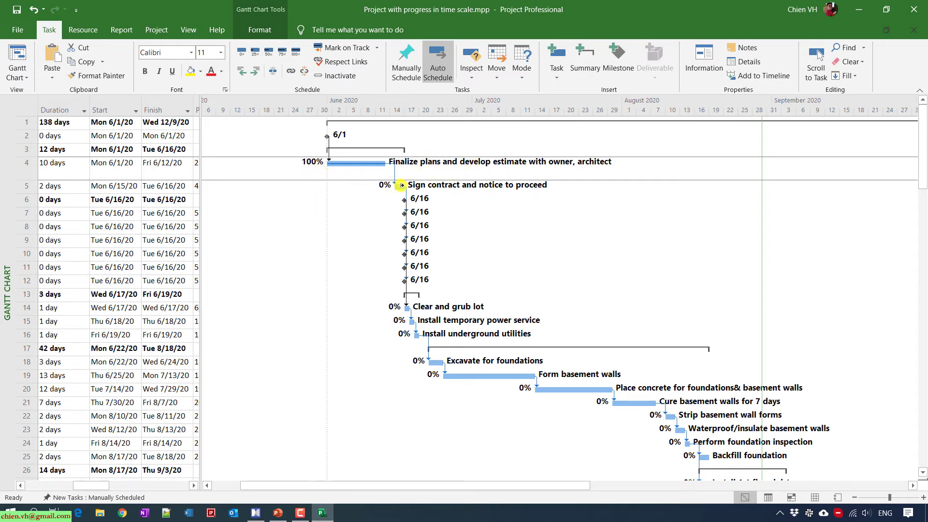
pyautogui.moveTo(202, 128); pyautogui.dragTo(104, 128)
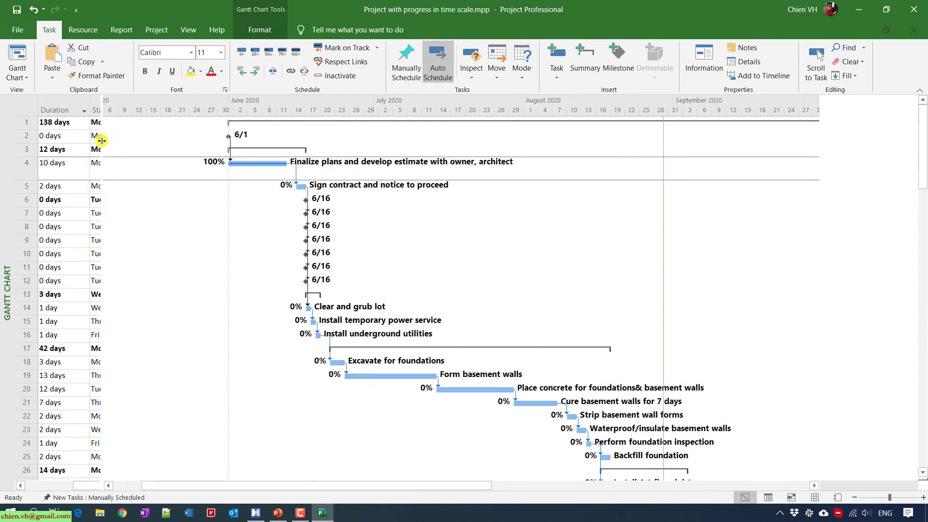
pyautogui.moveTo(461, 488); pyautogui.dragTo(479, 372)
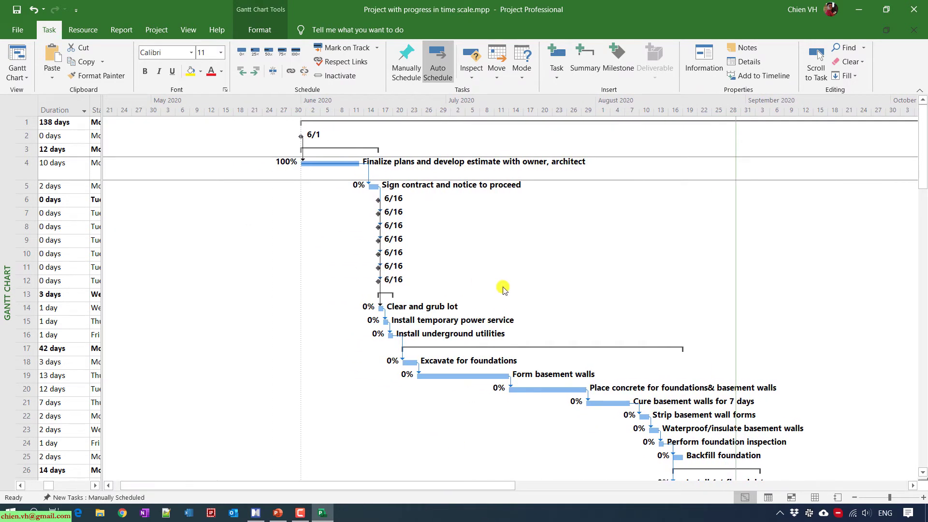
pyautogui.scroll(-5, 629, 300)
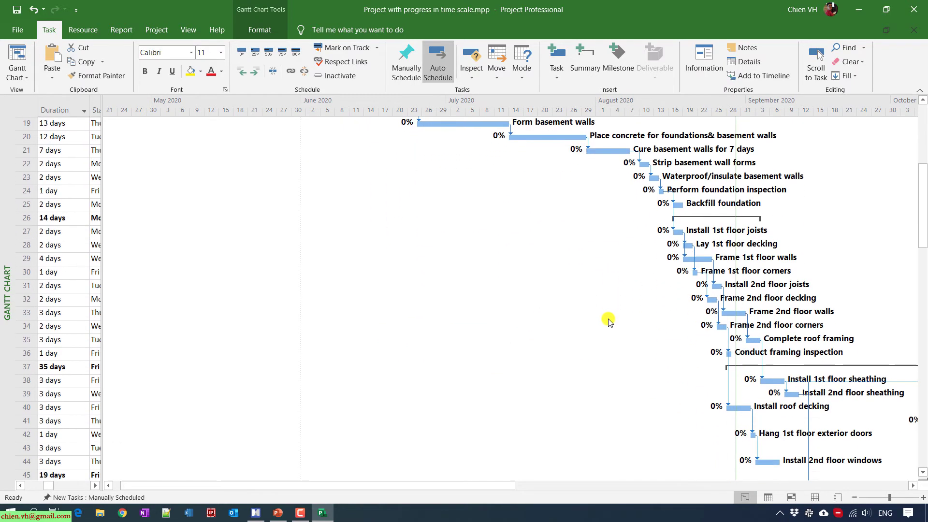
pyautogui.scroll(5, 608, 339)
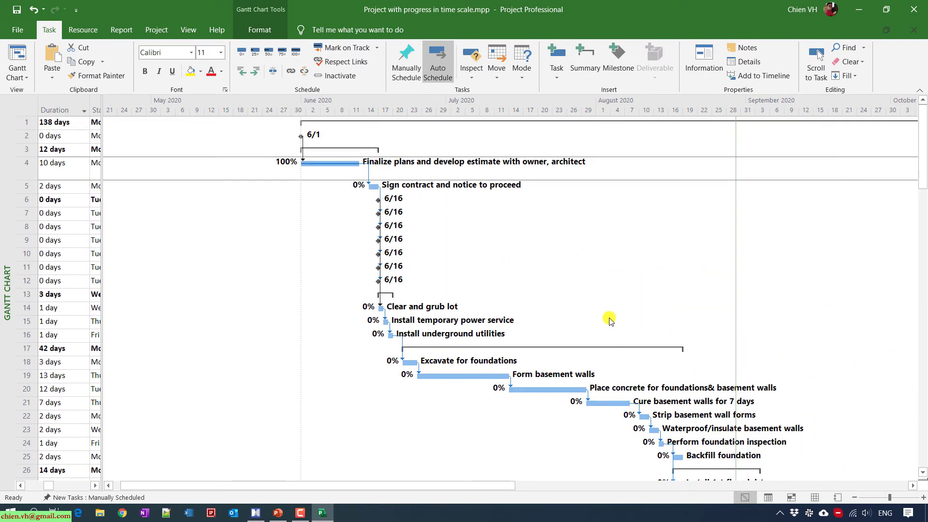
# In Bar Styles, make Name the Task bar's left text and % Complete its right text
pyautogui.rightClick(461, 216)
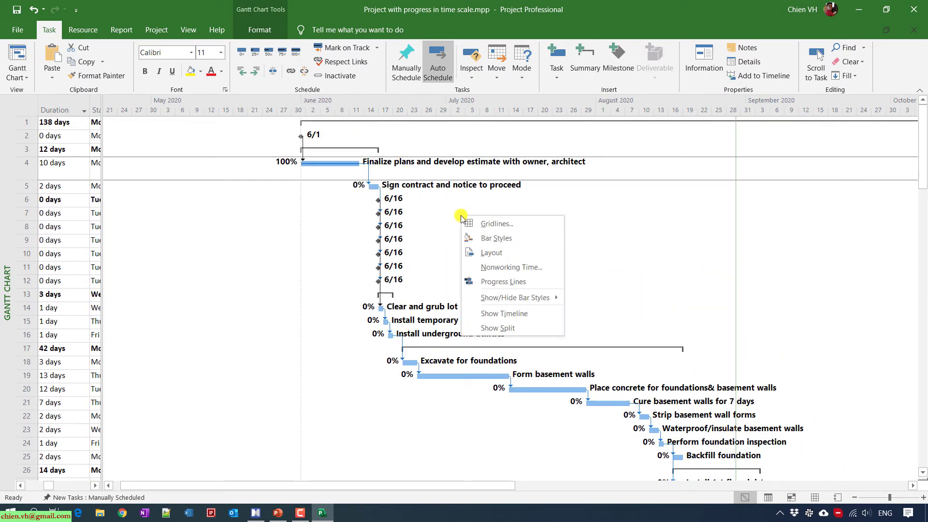
pyautogui.click(503, 238)
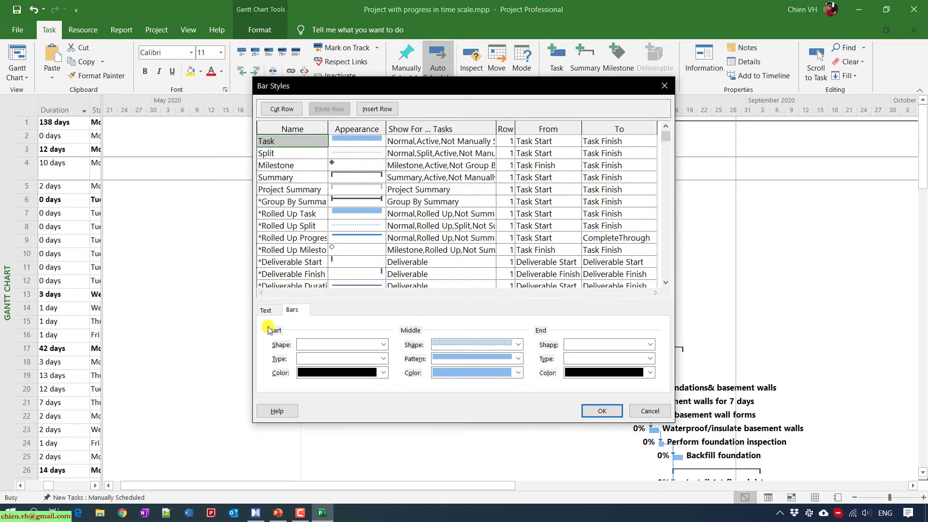
pyautogui.click(270, 312)
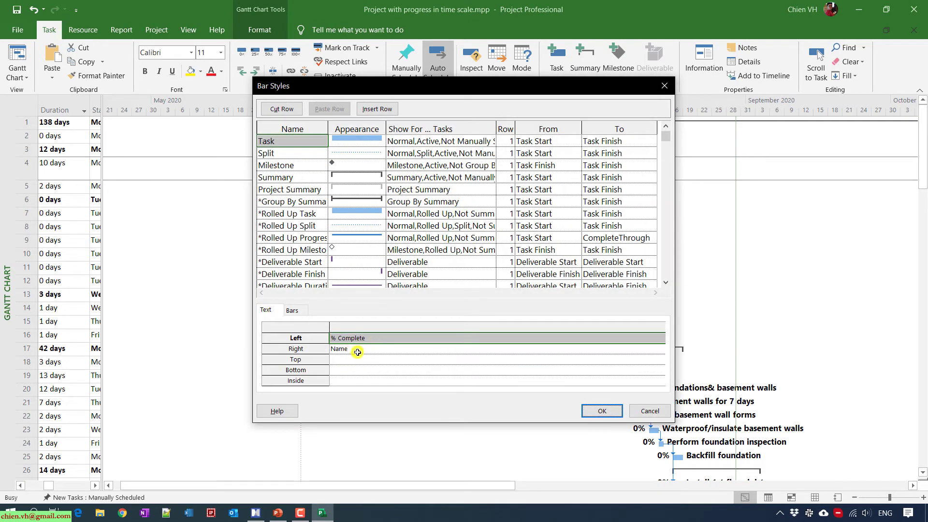
pyautogui.click(388, 337)
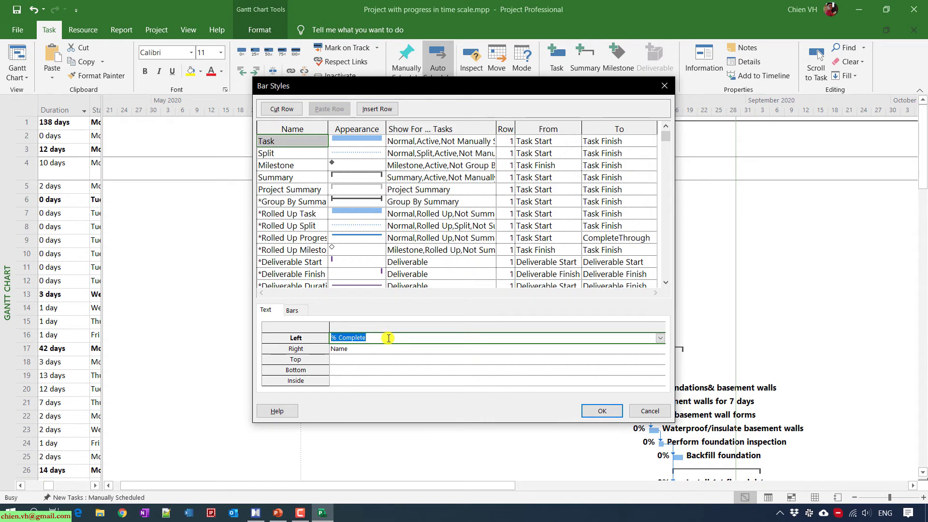
pyautogui.press('Delete')
pyautogui.click(375, 349)
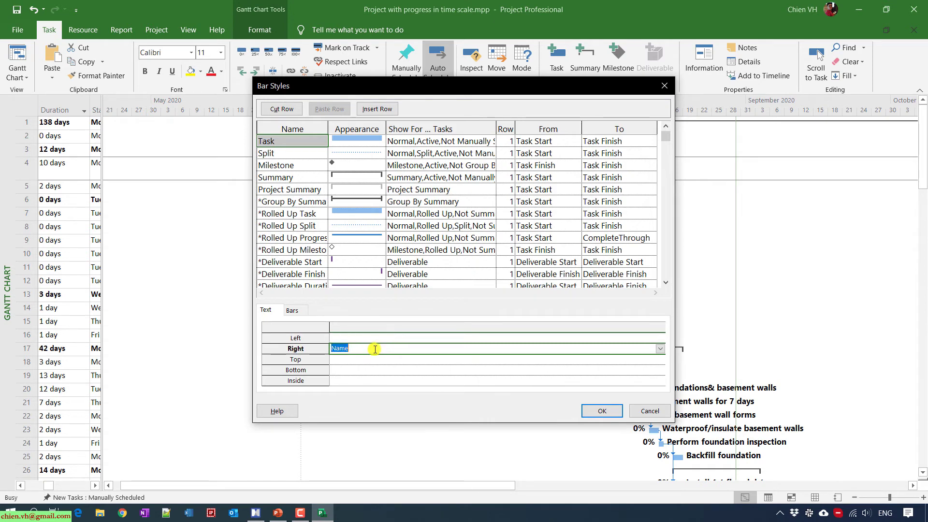
pyautogui.click(364, 337)
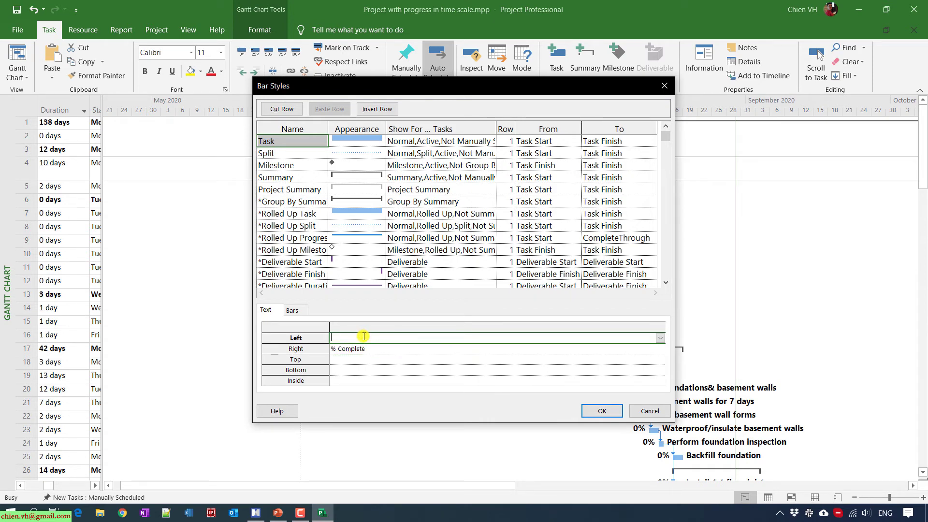
pyautogui.press('Return')
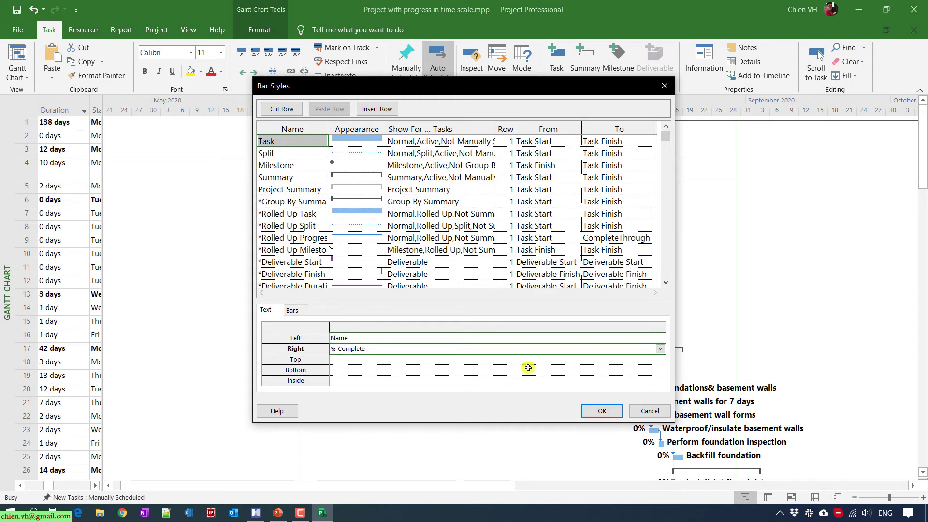
pyautogui.click(604, 411)
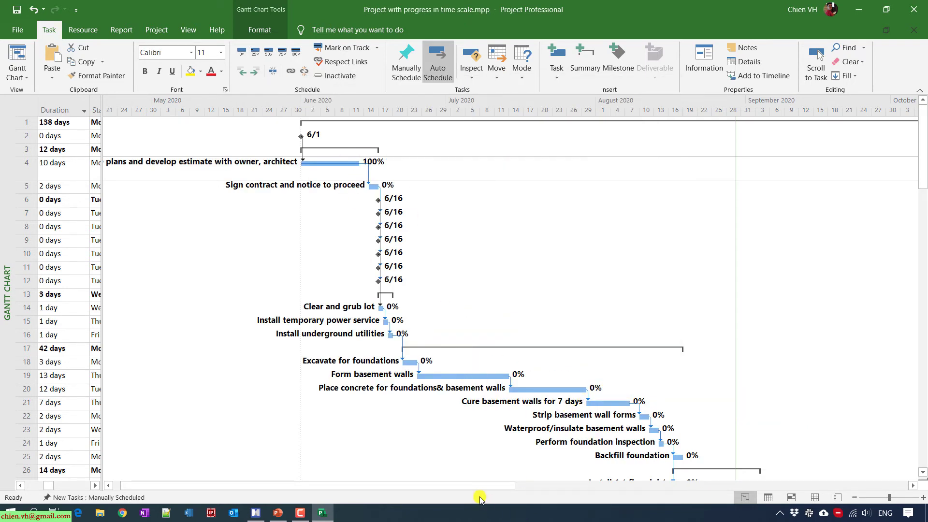
# Save 'Project with progress in time scale.mpp' with the swapped bar labels
pyautogui.moveTo(476, 486); pyautogui.dragTo(400, 485)
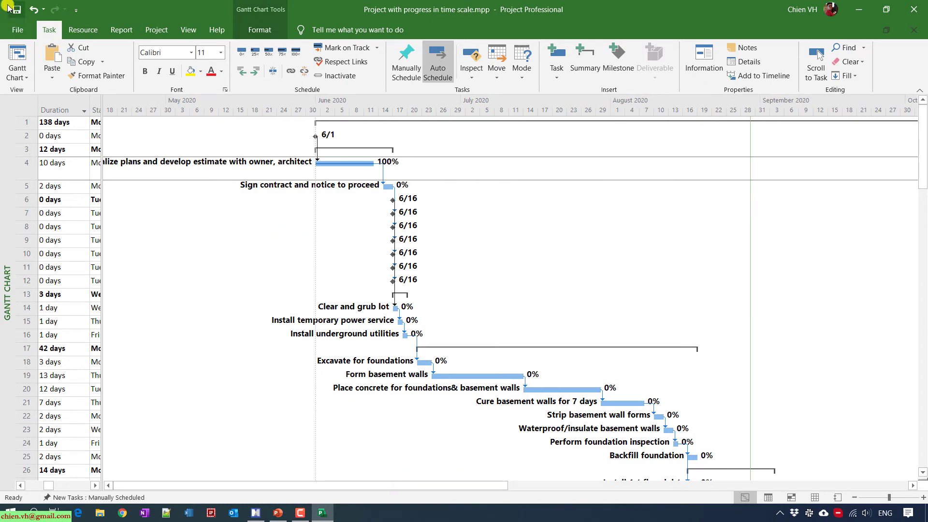
pyautogui.click(19, 12)
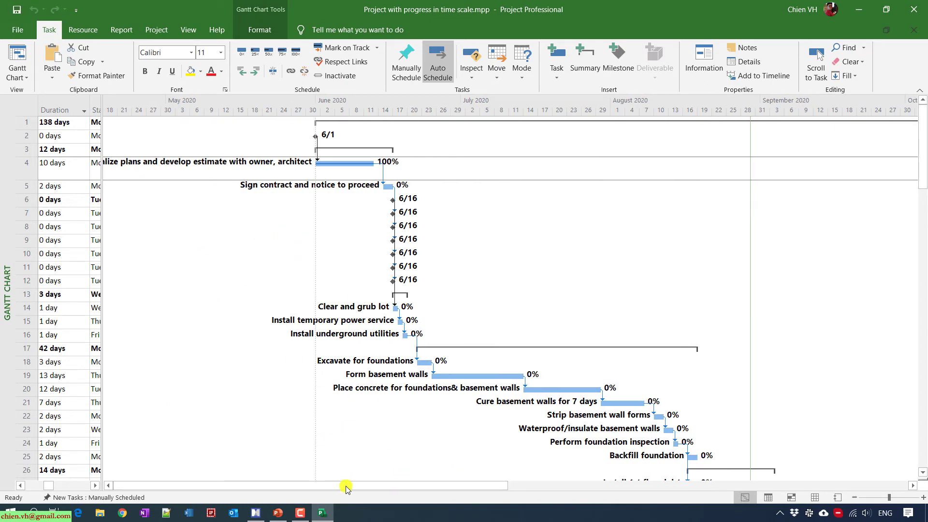
pyautogui.moveTo(413, 483)
pyautogui.mouseDown()
pyautogui.moveTo(613, 500)
pyautogui.moveTo(414, 499)
pyautogui.moveTo(255, 476)
pyautogui.moveTo(164, 397)
pyautogui.mouseUp()
# Mark summary task 17 100% complete, completing foundation tasks 18–25
pyautogui.click(59, 350)
pyautogui.click(296, 51)
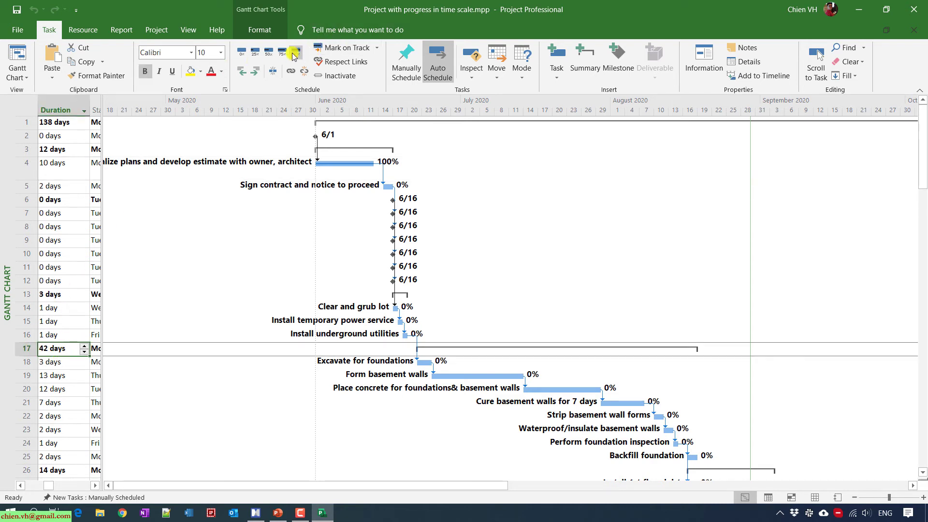
pyautogui.click(57, 376)
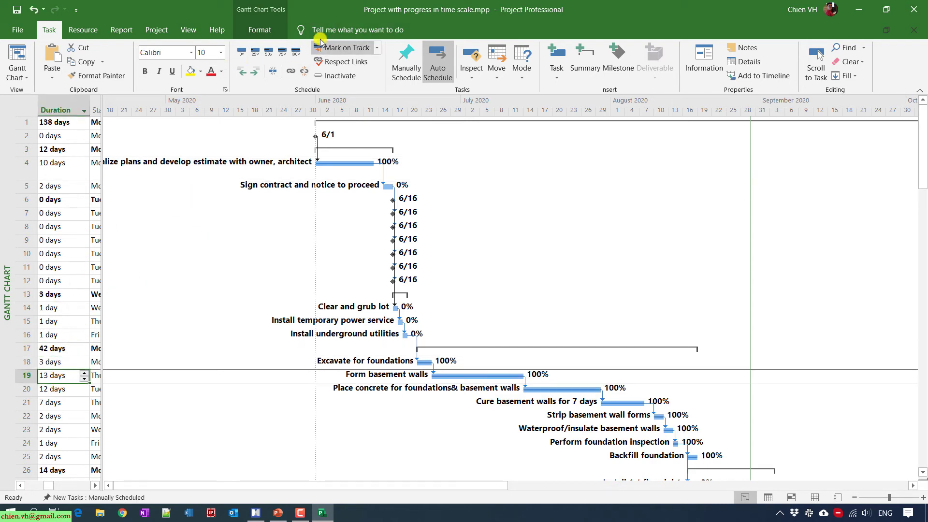
pyautogui.click(64, 226)
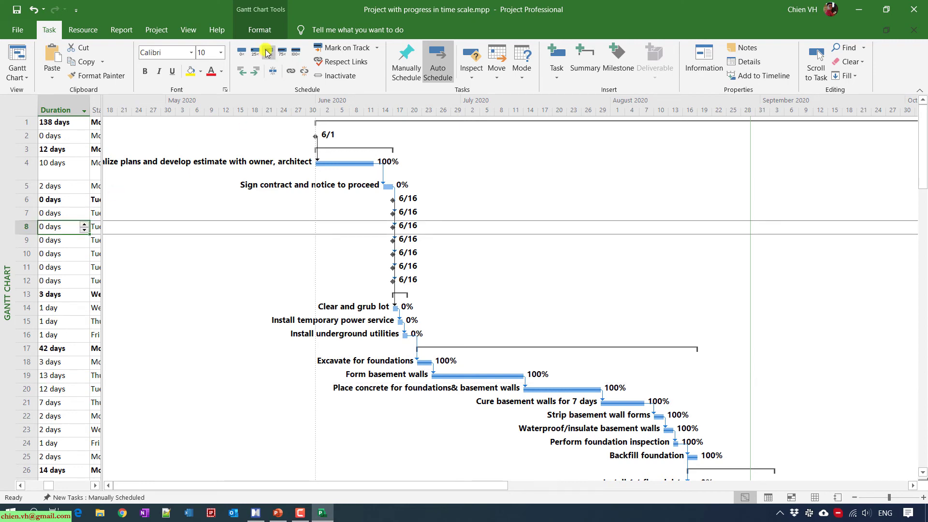
# Set Install 2nd floor joists to 50% complete
pyautogui.scroll(-4, 139, 375)
pyautogui.click(73, 366)
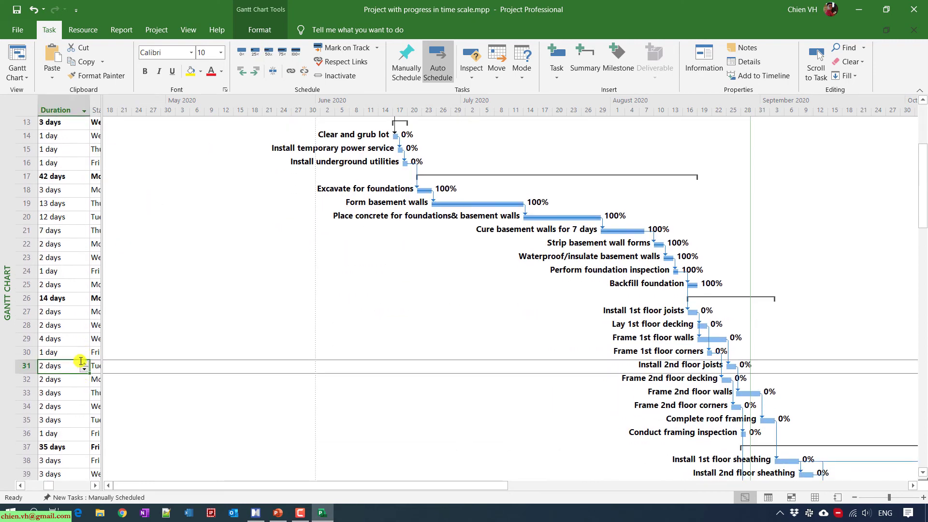
pyautogui.click(269, 51)
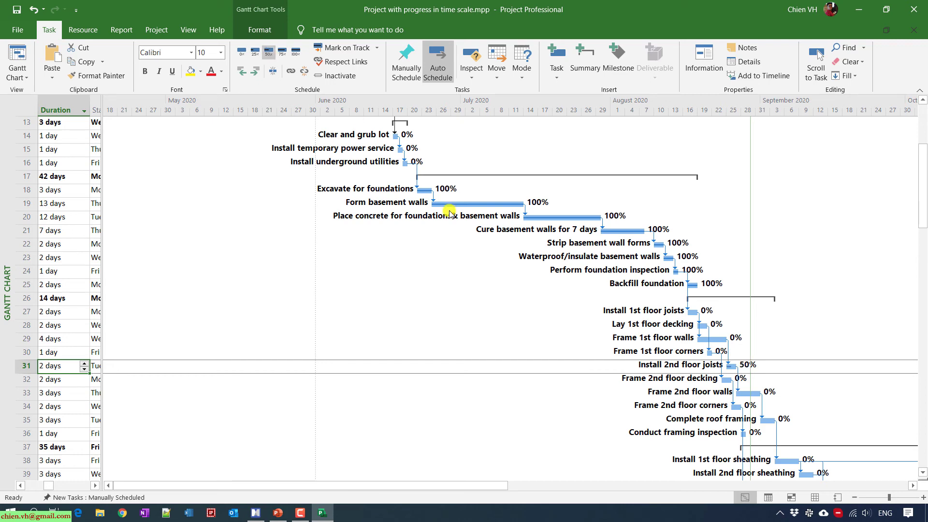
pyautogui.scroll(4, 536, 390)
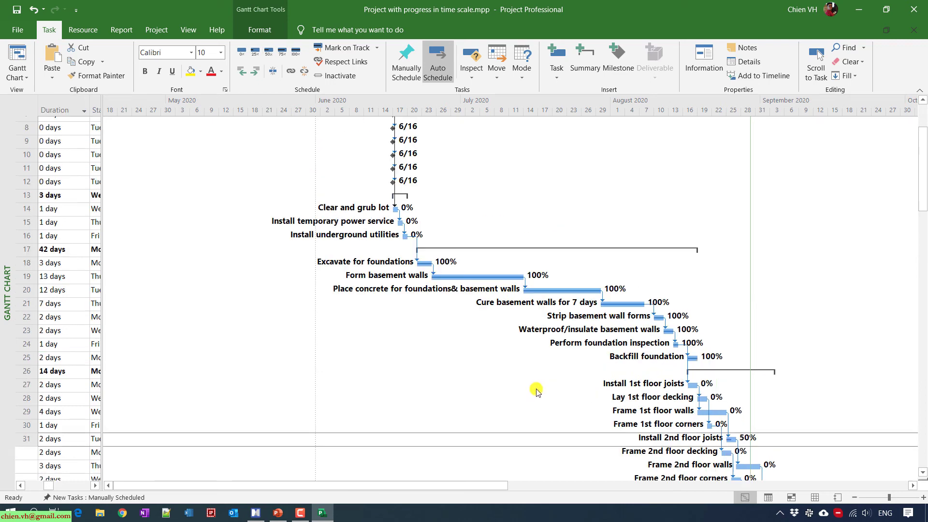
pyautogui.scroll(-2, 536, 391)
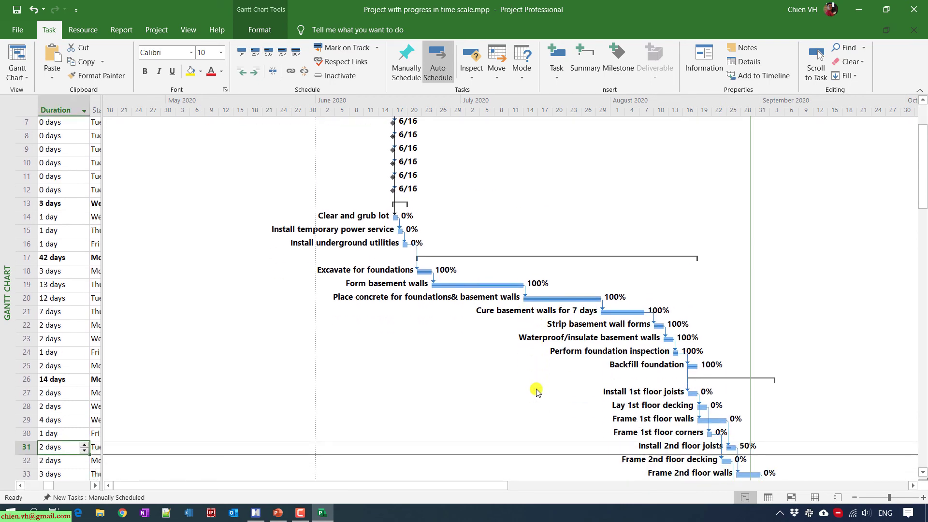